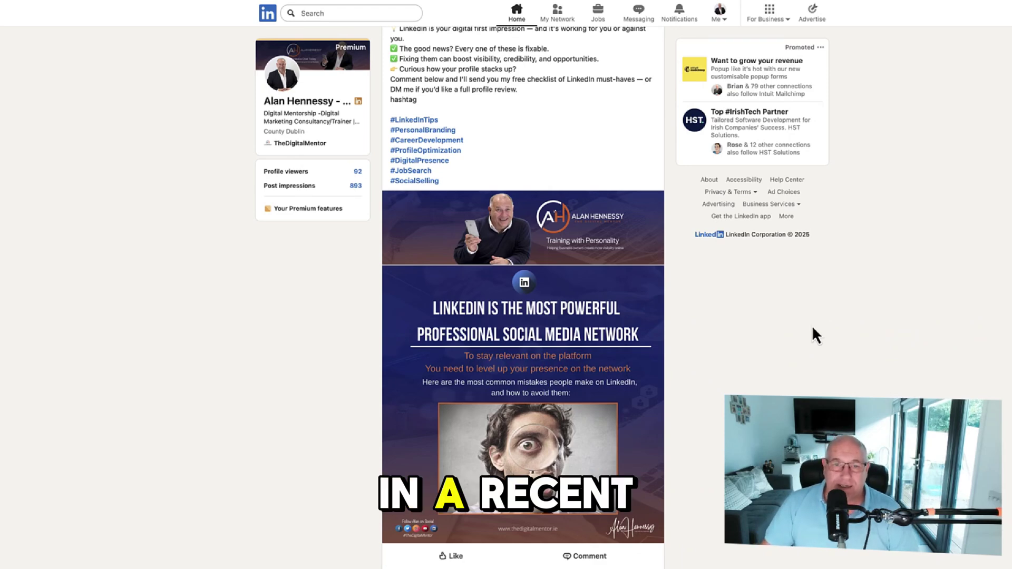
- Page forward through an existing PDF carousel post, then back to its first page
scroll(737, 333, up, 4)
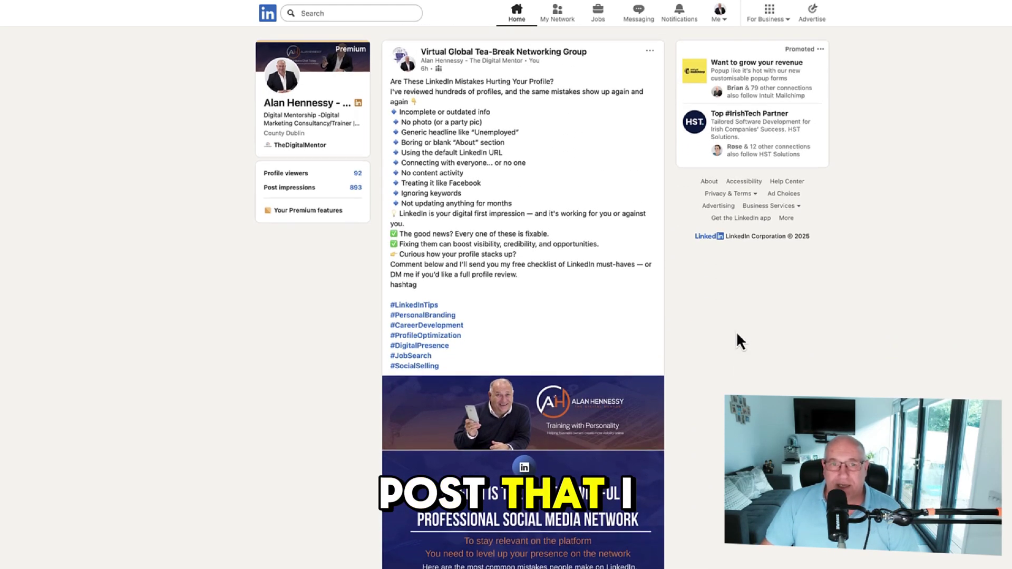
scroll(737, 334, down, 2)
scroll(736, 331, down, 3)
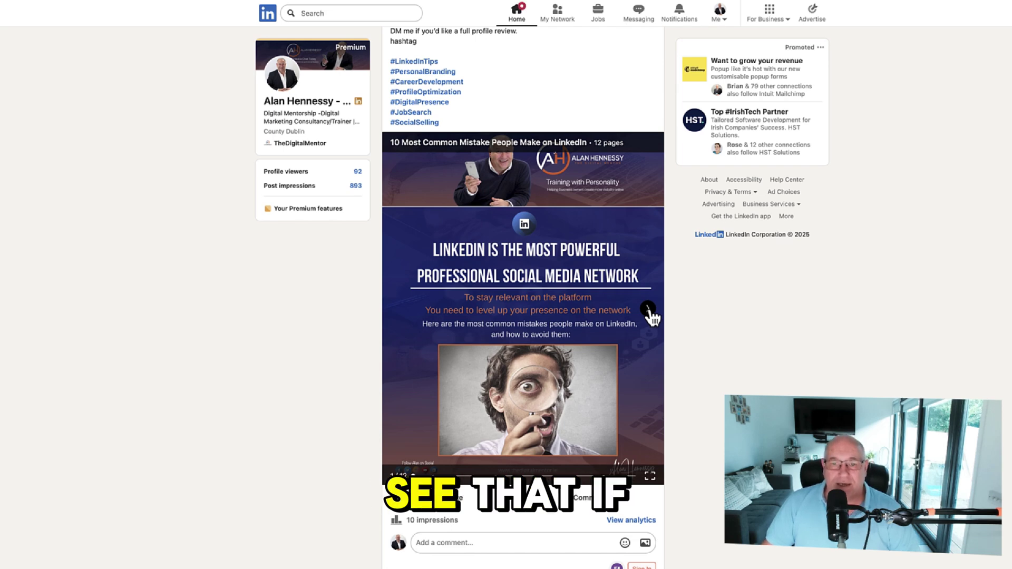
click(649, 309)
click(648, 309)
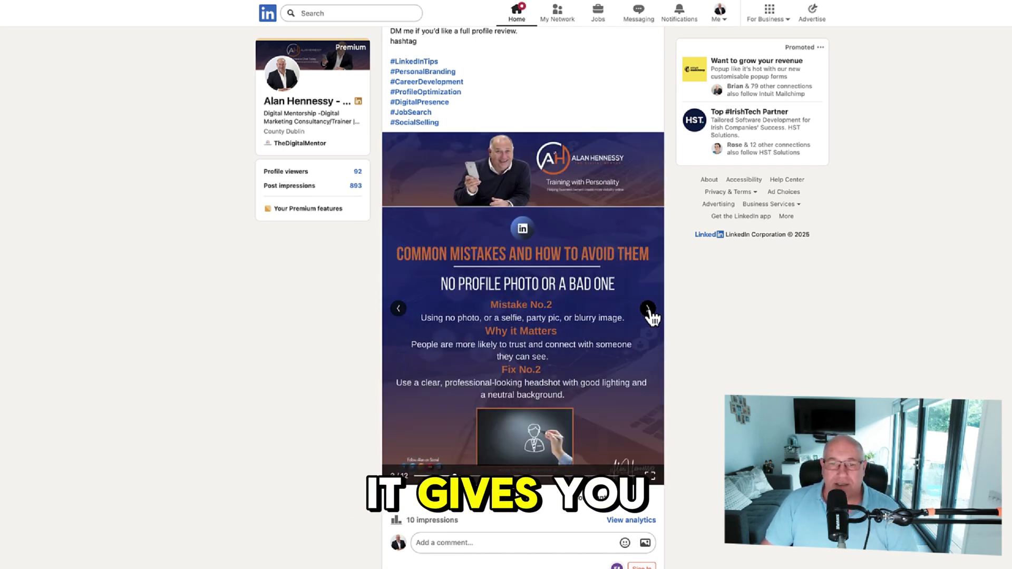
click(648, 310)
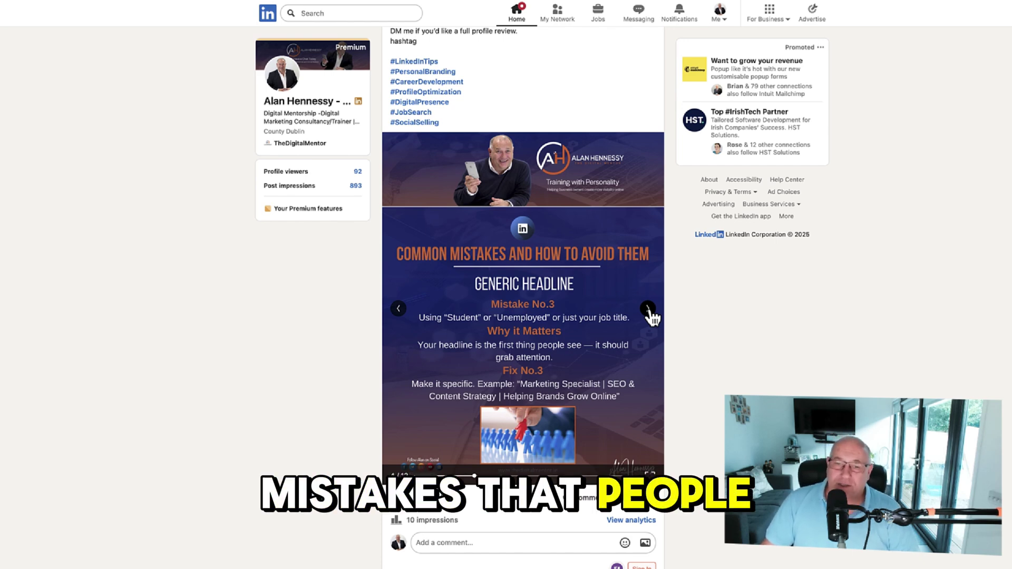
click(648, 310)
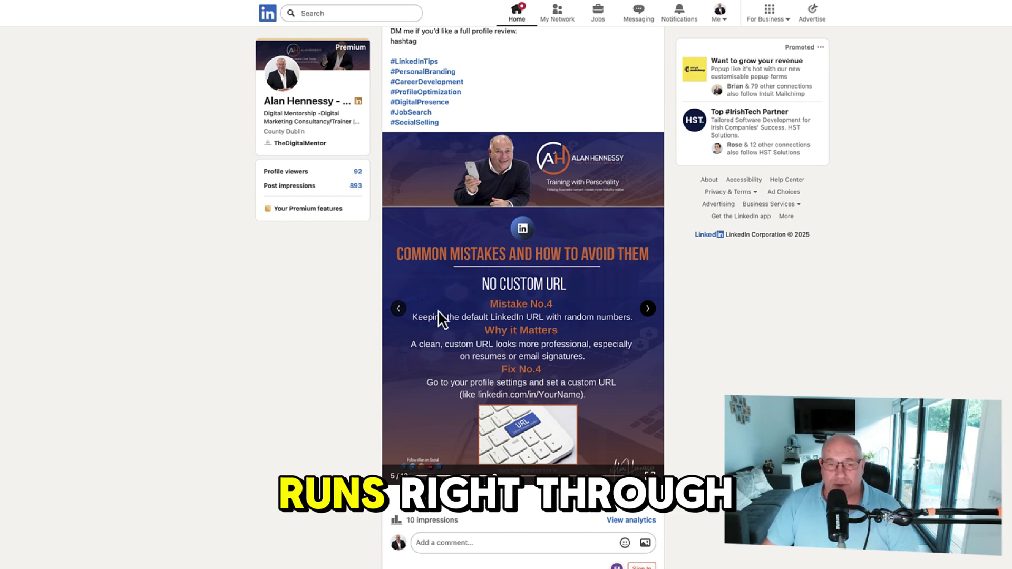
click(401, 314)
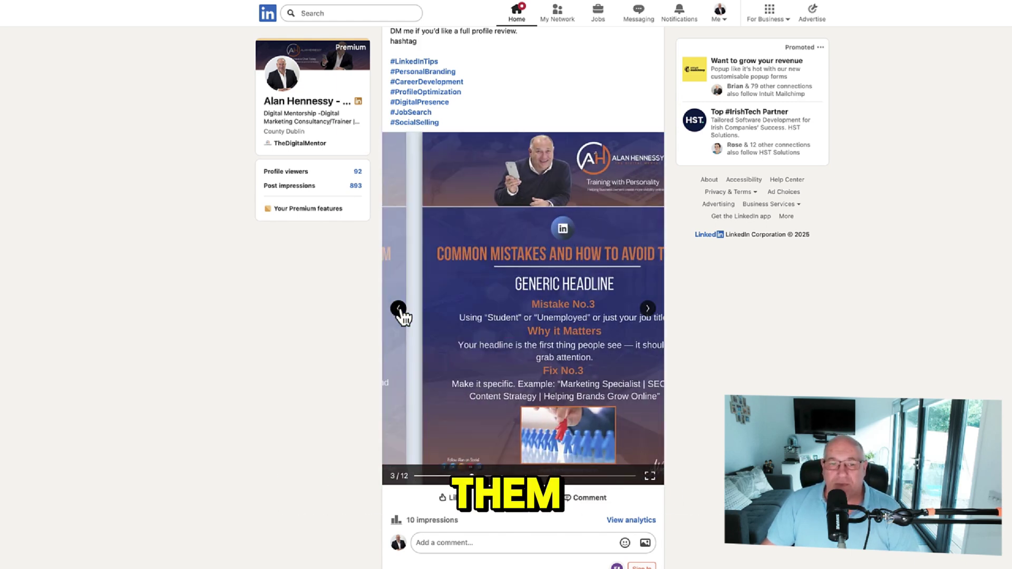
click(400, 312)
click(400, 312)
click(400, 312)
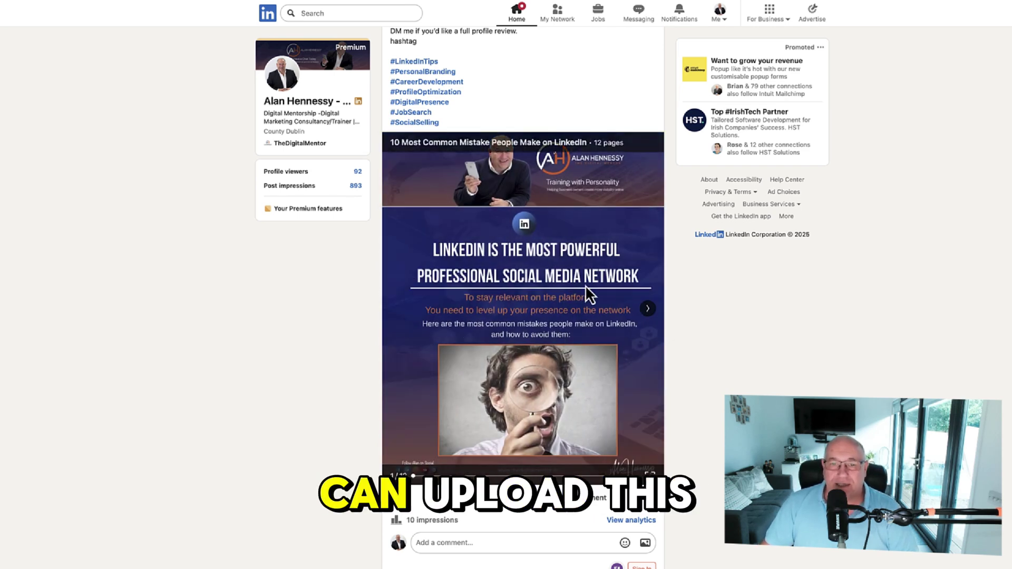
scroll(587, 284, up, 5)
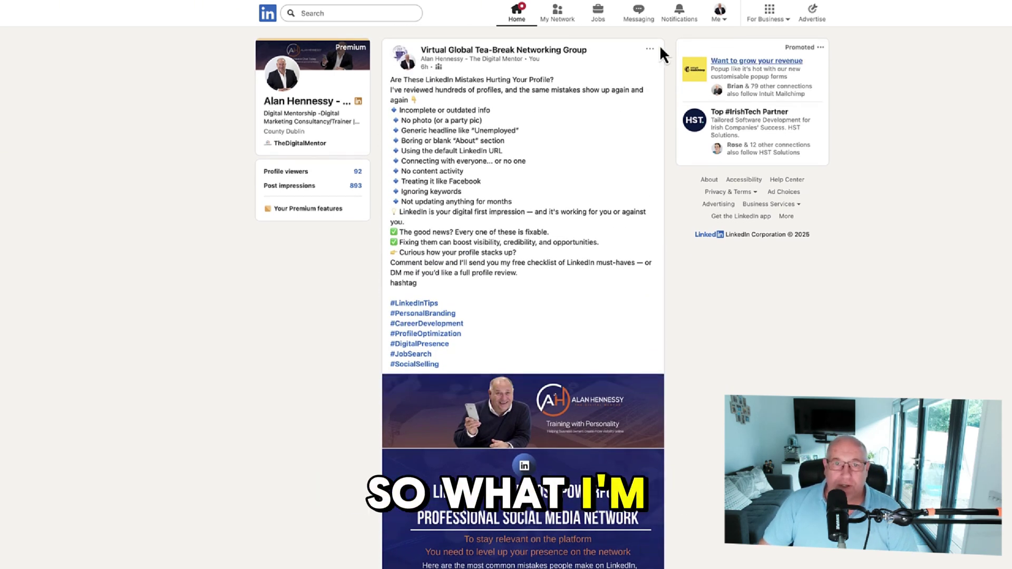
- From the Home feed, start a new post reading 'This is how you post a pdf on linkedin'
click(516, 13)
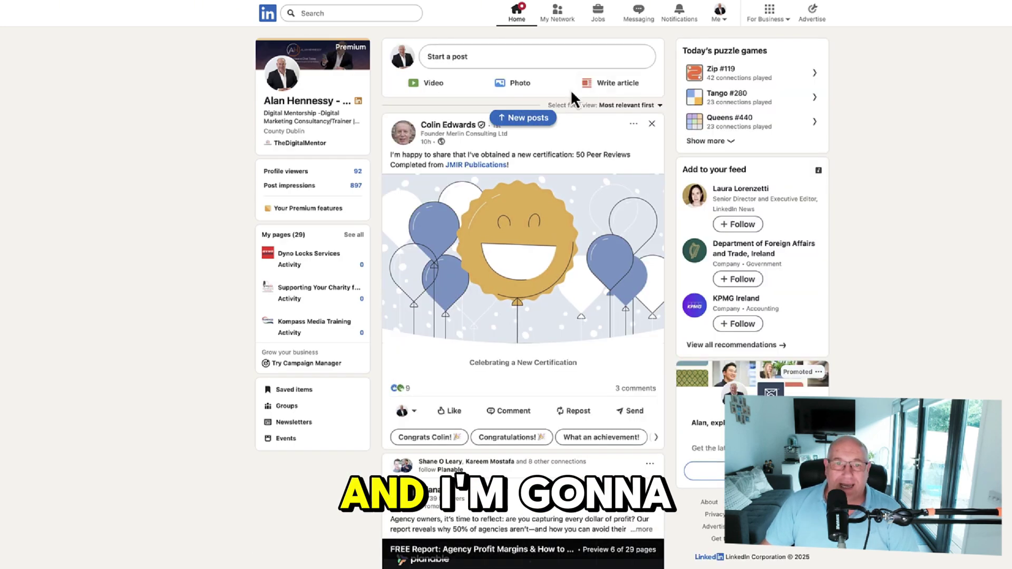
click(457, 63)
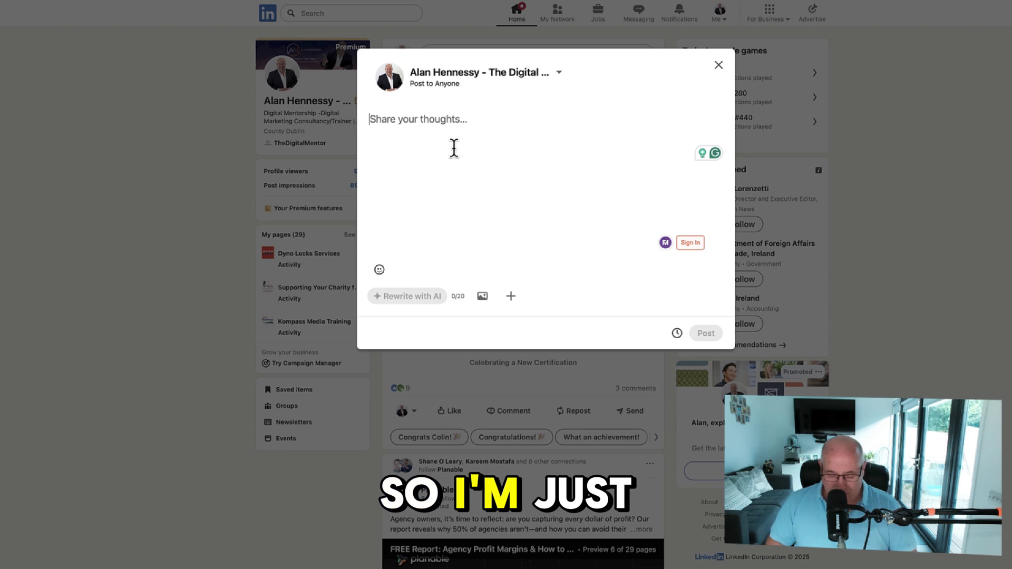
text(This is how you pos)
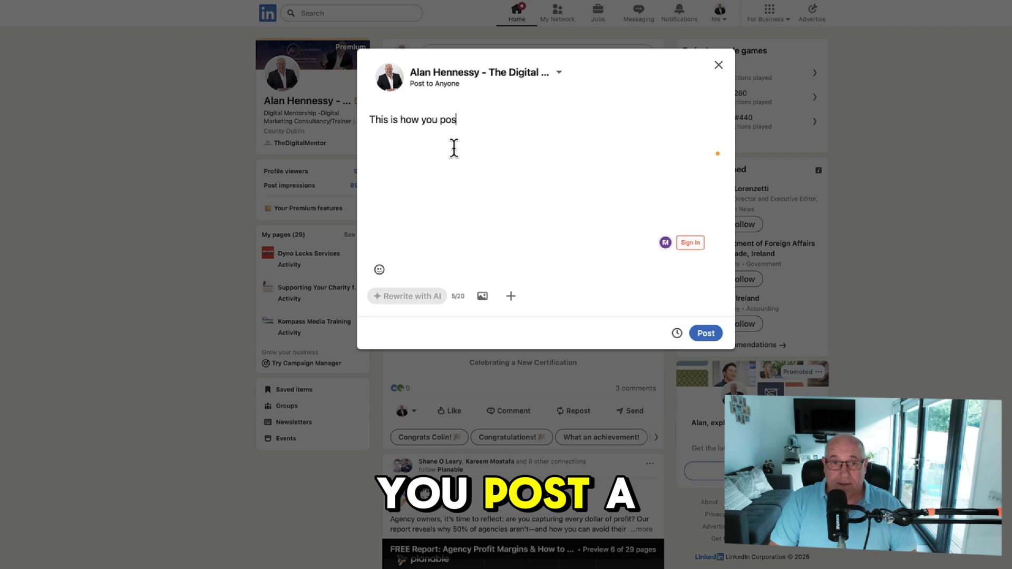
text(t a p)
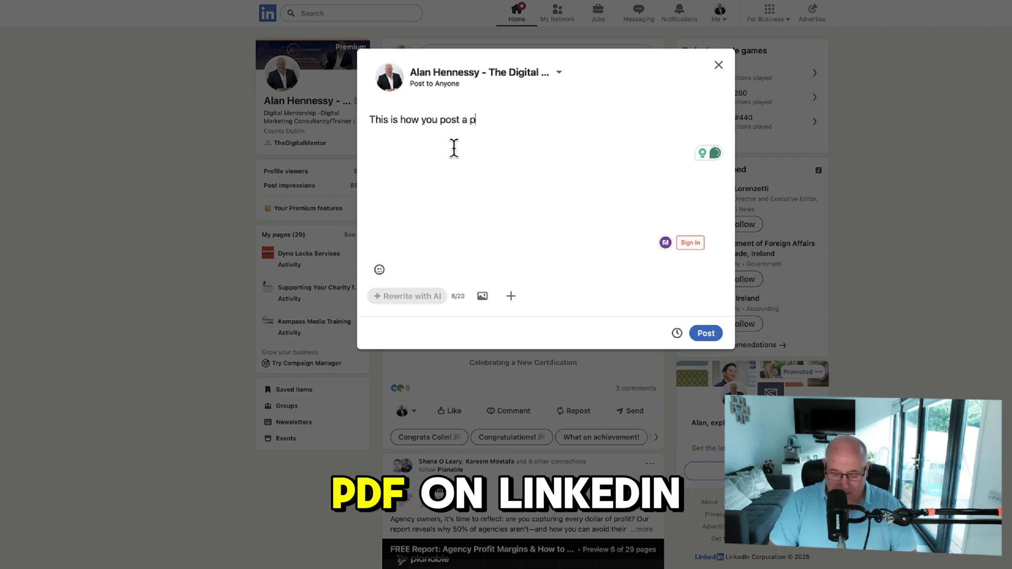
text(df o)
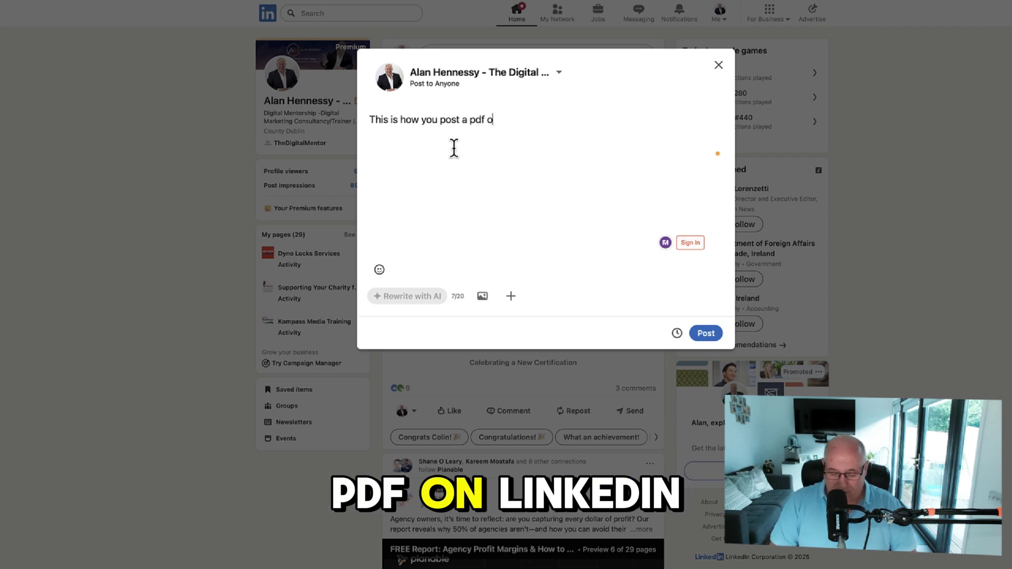
text(n linked)
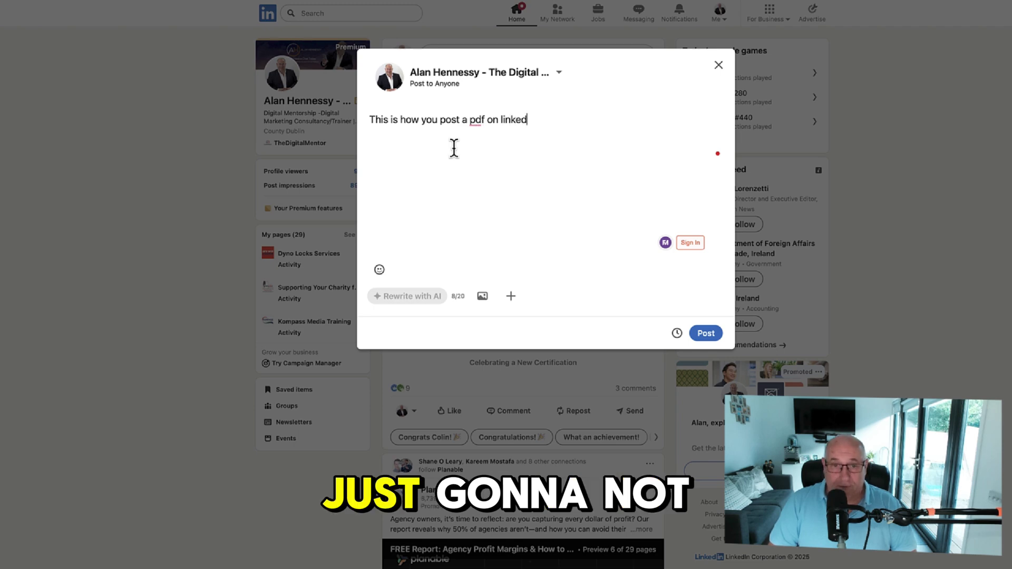
text(in)
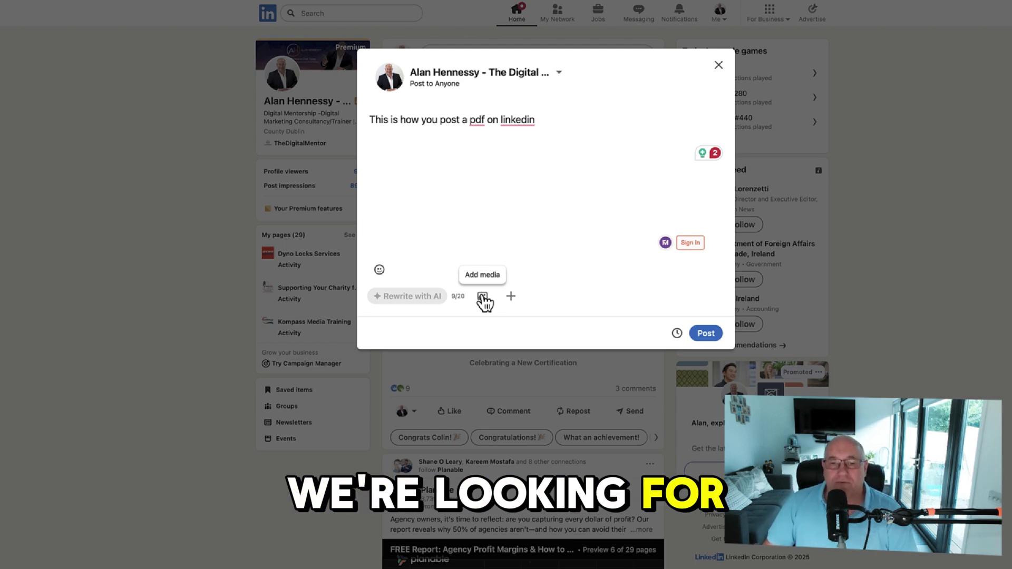
- Add a document attachment to the draft and choose a file from the computer
click(511, 296)
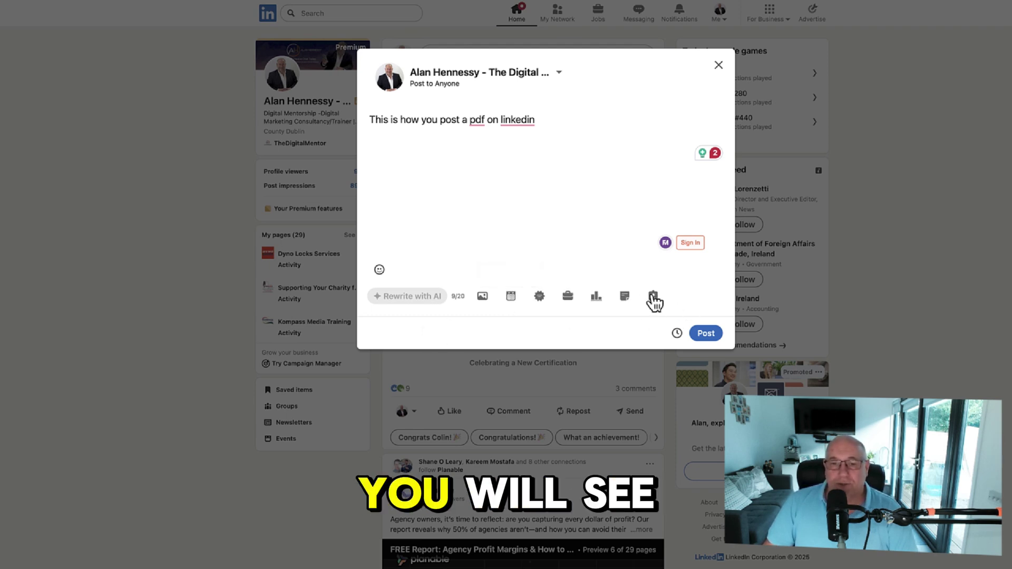
click(625, 298)
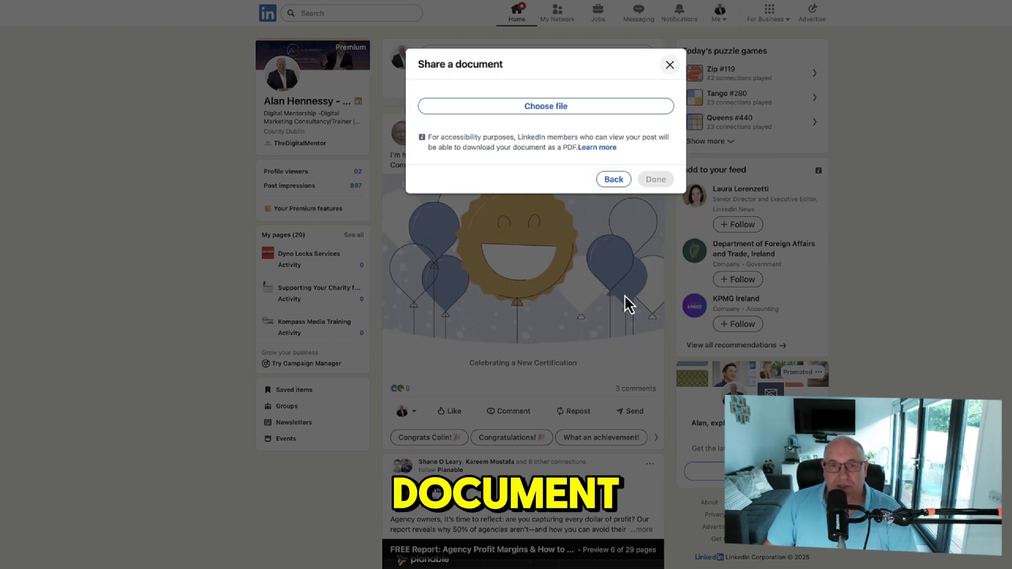
click(559, 108)
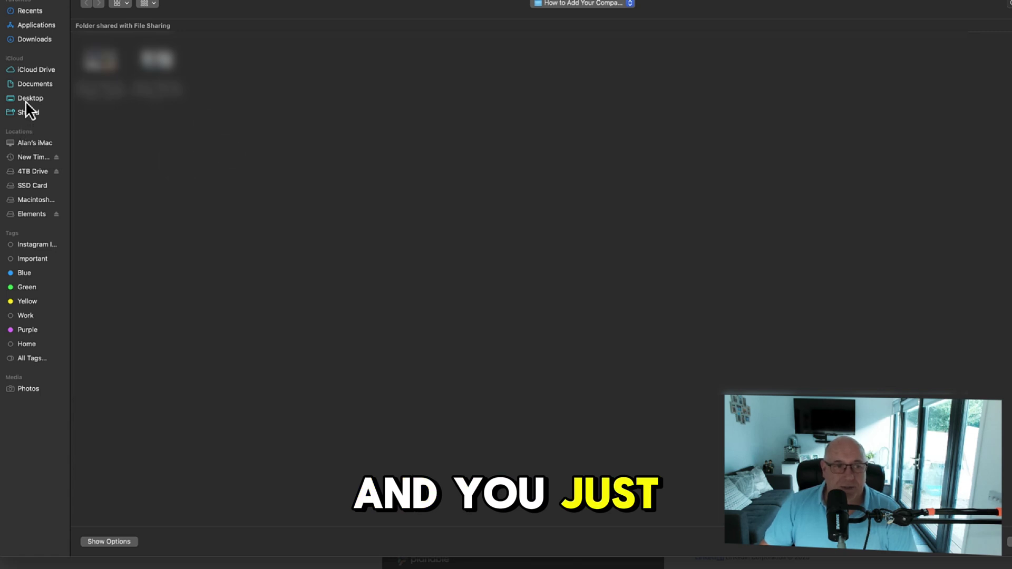
- Select the PDF on the Desktop and confirm it for upload
click(27, 98)
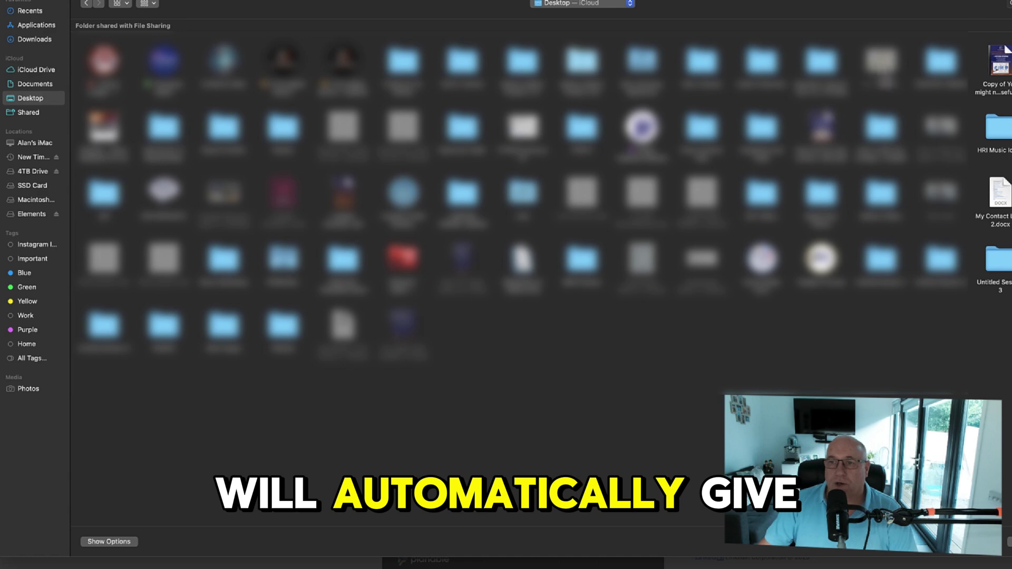
click(1001, 68)
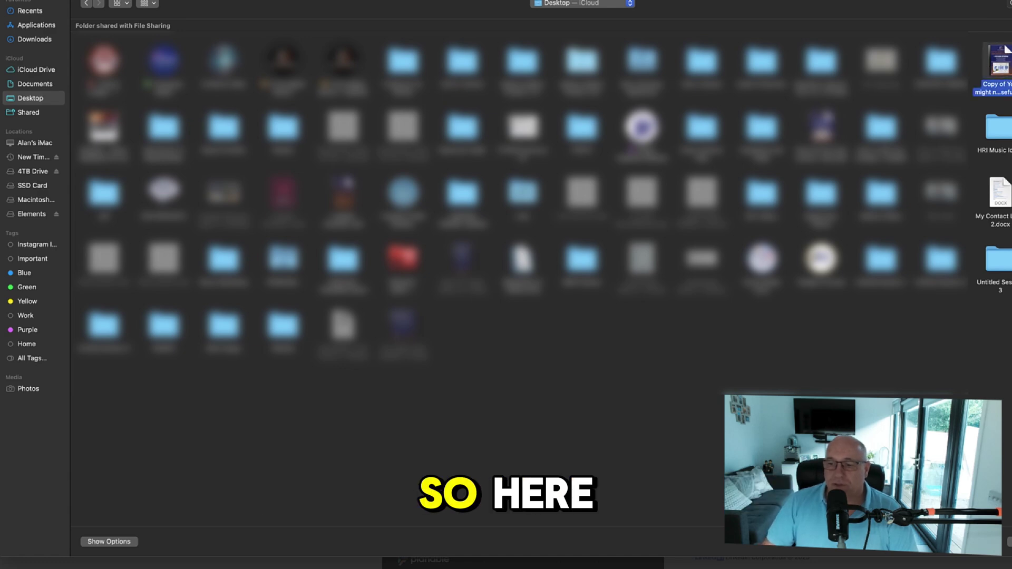
key(Return)
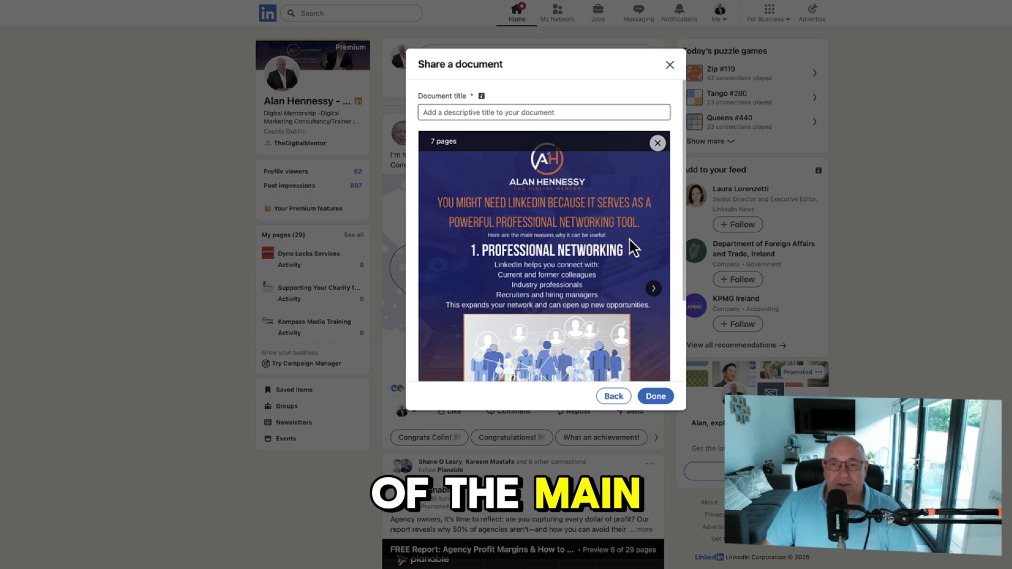
- Title the document 'Linkedin Tip', review its 7-page preview, and confirm with Done
click(474, 112)
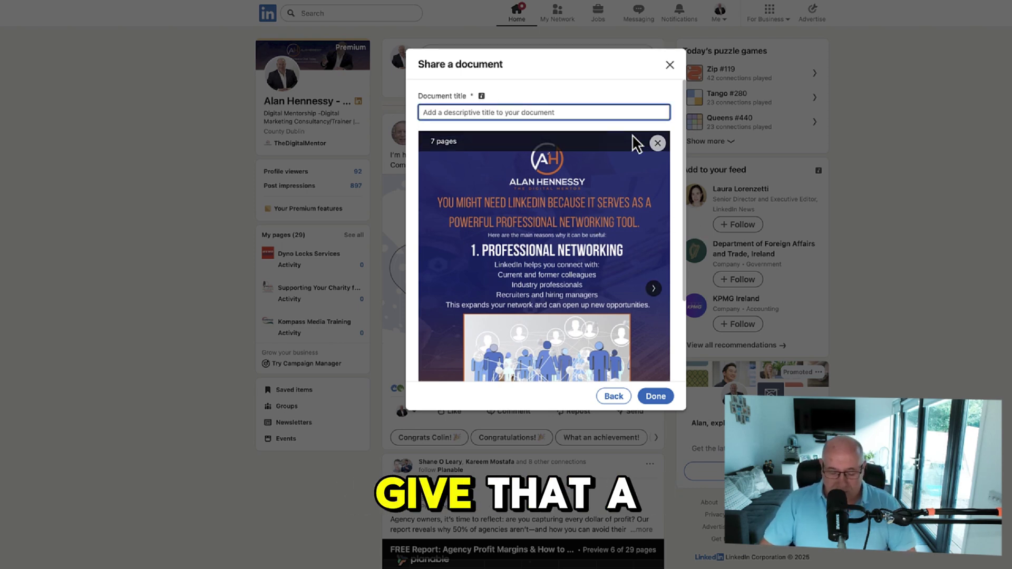
text(Linkedin)
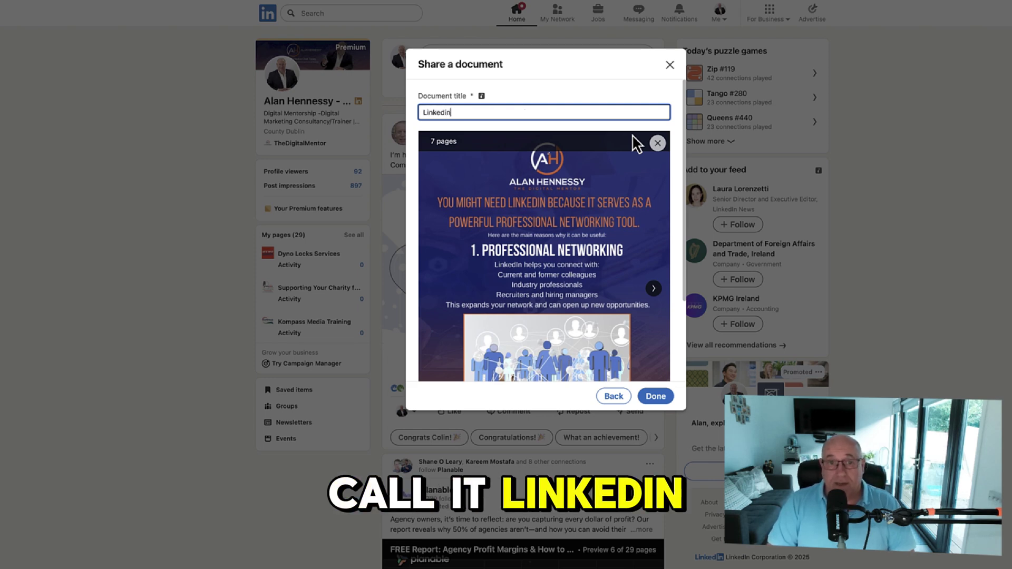
text( Tip)
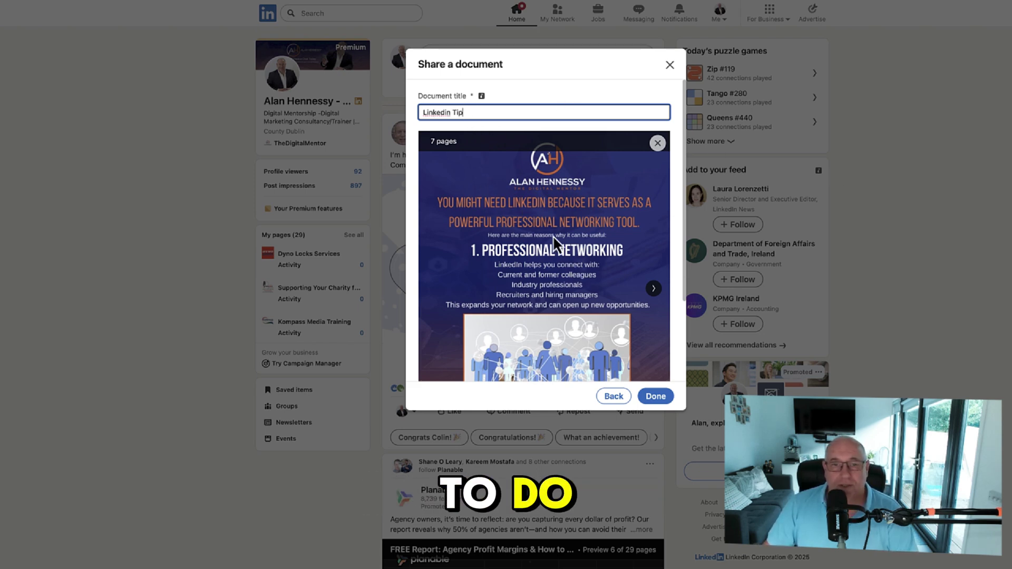
scroll(552, 231, down, 2)
scroll(553, 235, up, 2)
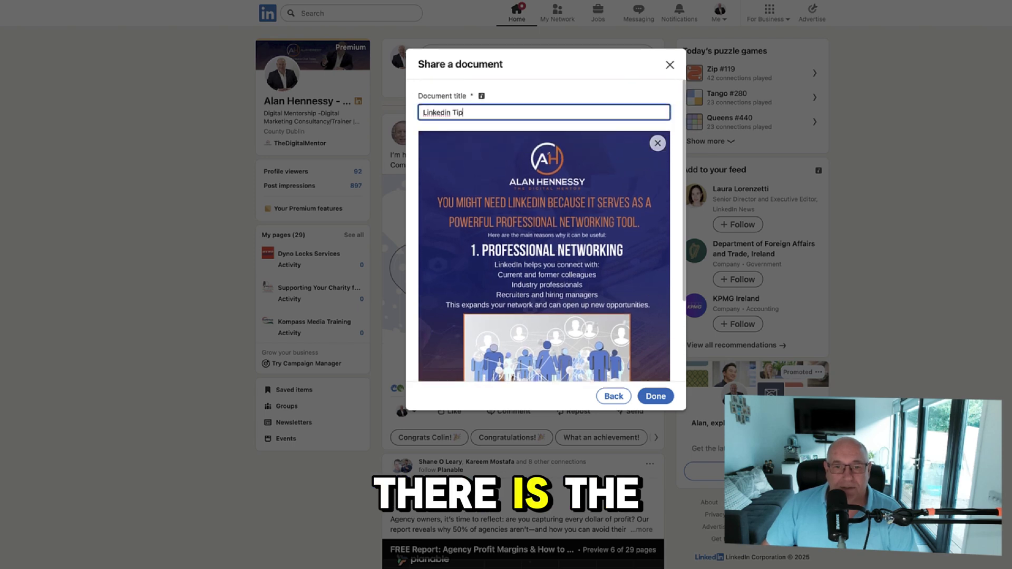
scroll(544, 232, down, 3)
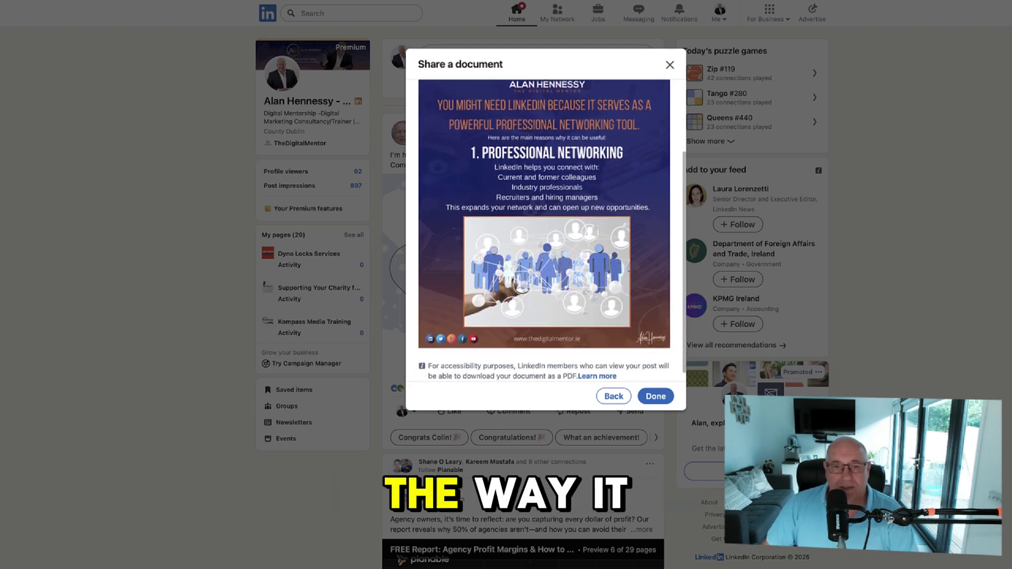
scroll(544, 232, up, 3)
scroll(544, 232, down, 2)
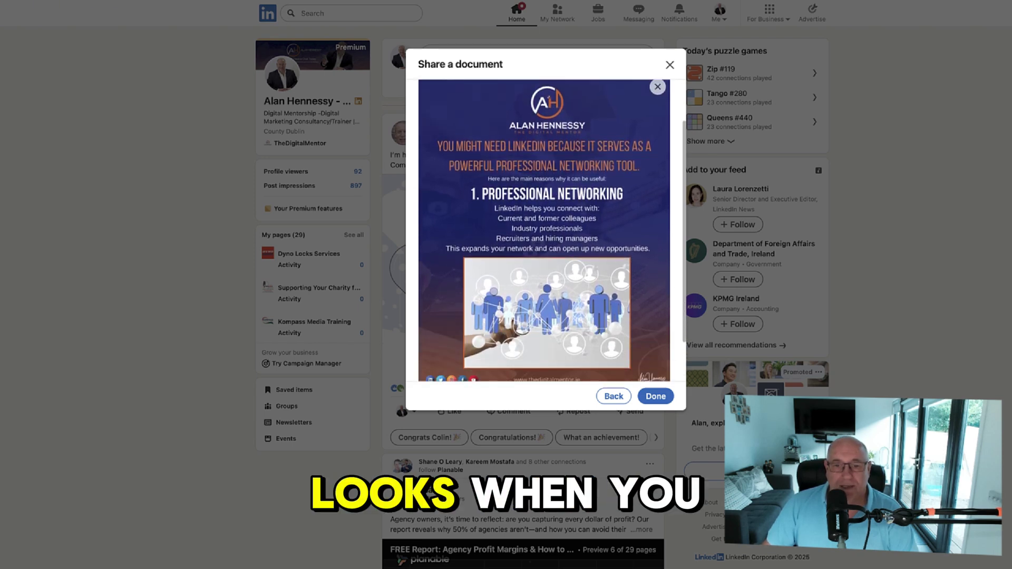
click(656, 397)
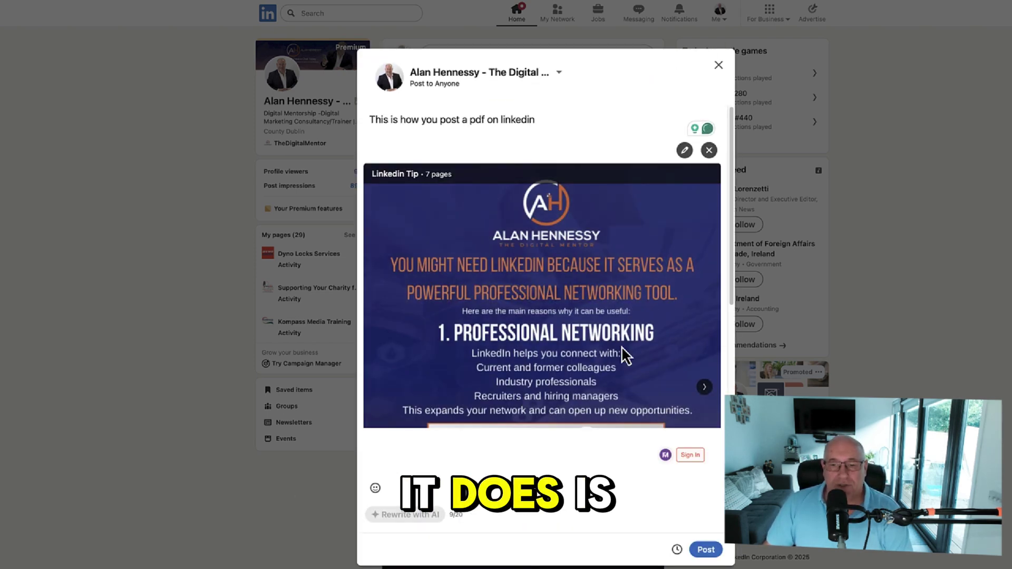
- Review the draft with the attached 'Linkedin Tip' PDF and publish the post
scroll(625, 355, down, 2)
scroll(625, 356, up, 2)
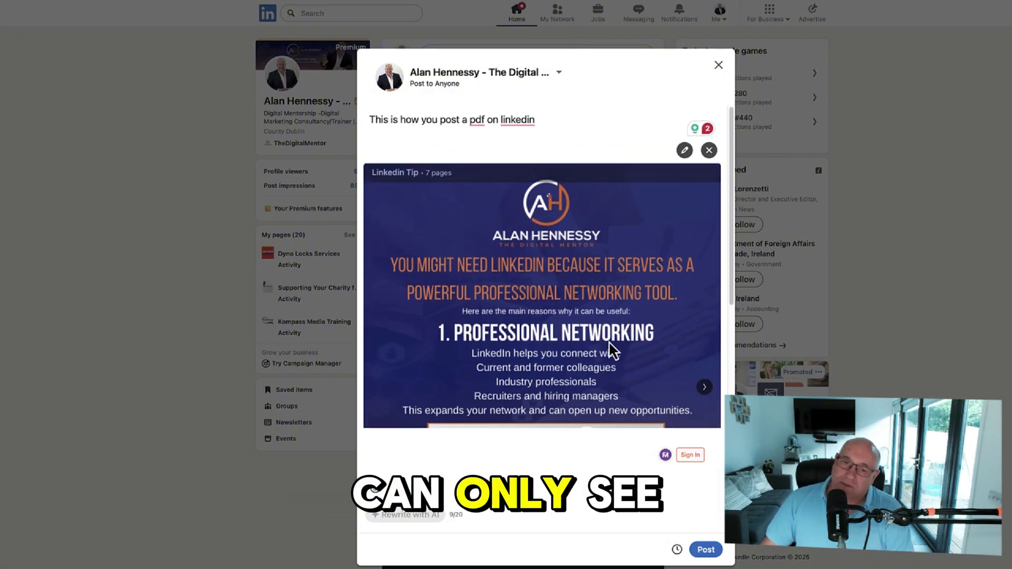
scroll(610, 350, down, 1)
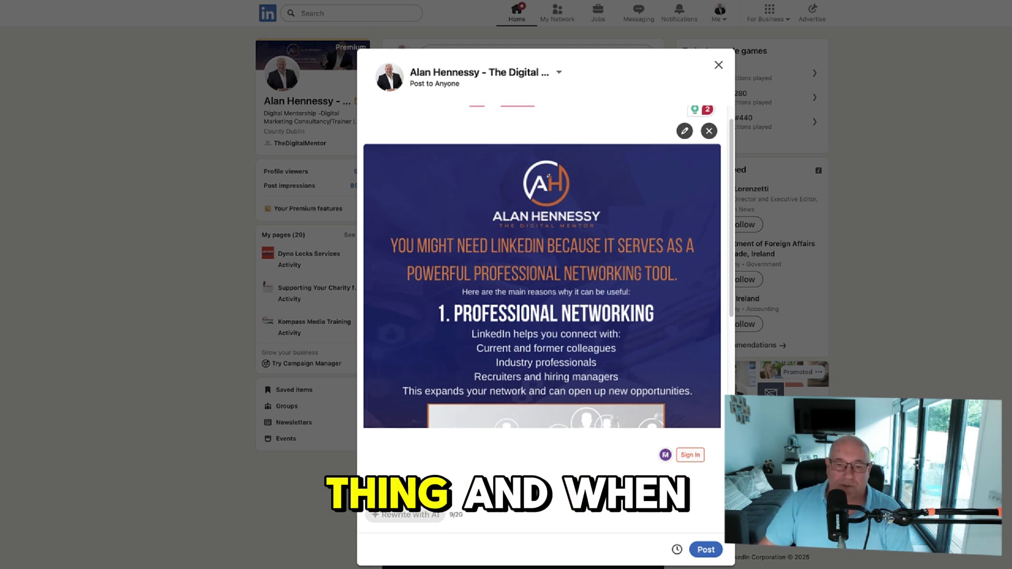
scroll(536, 169, up, 1)
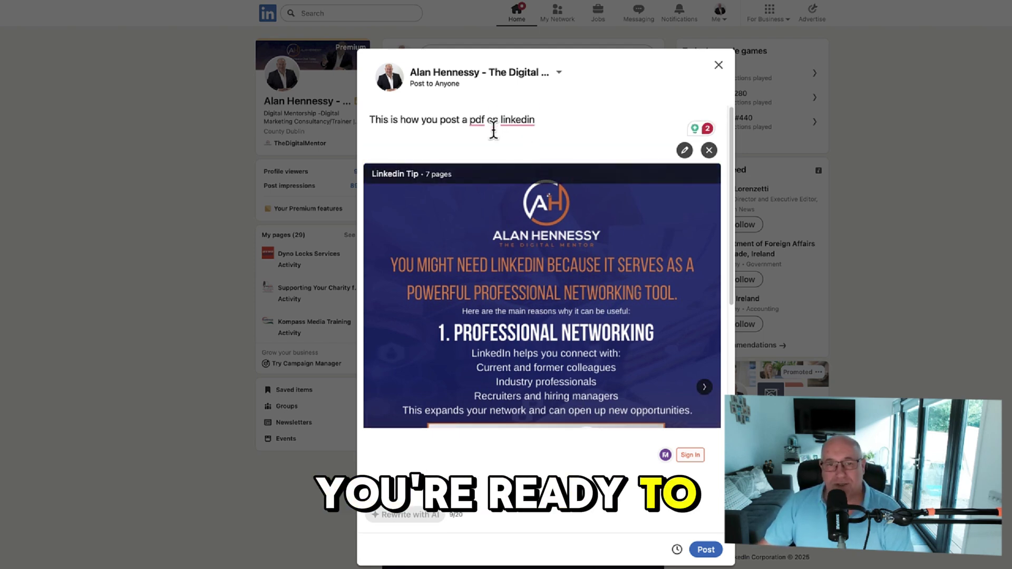
click(707, 550)
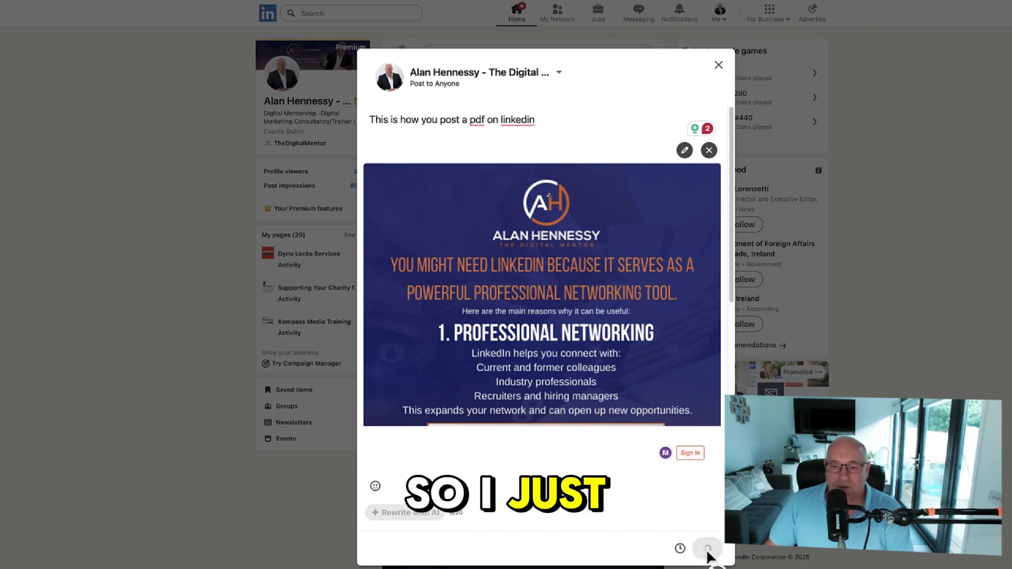